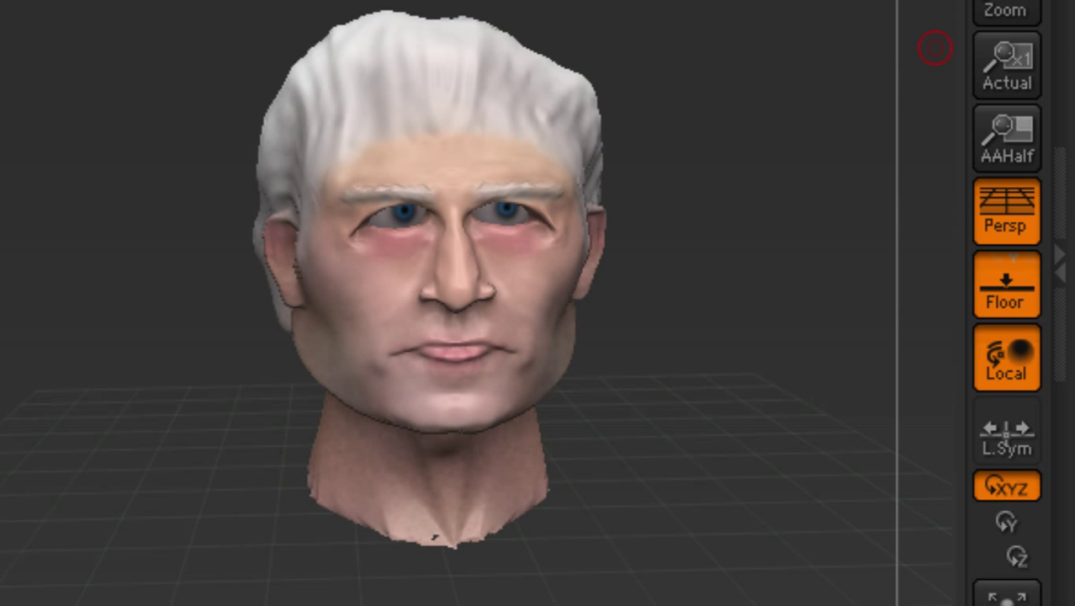
- Zoom in until the painted eyes, nose and lips fill the canvas
{"action": "left_click_drag", "start_coordinate": [698, 246], "coordinate": [929, 211], "text": "alt"}
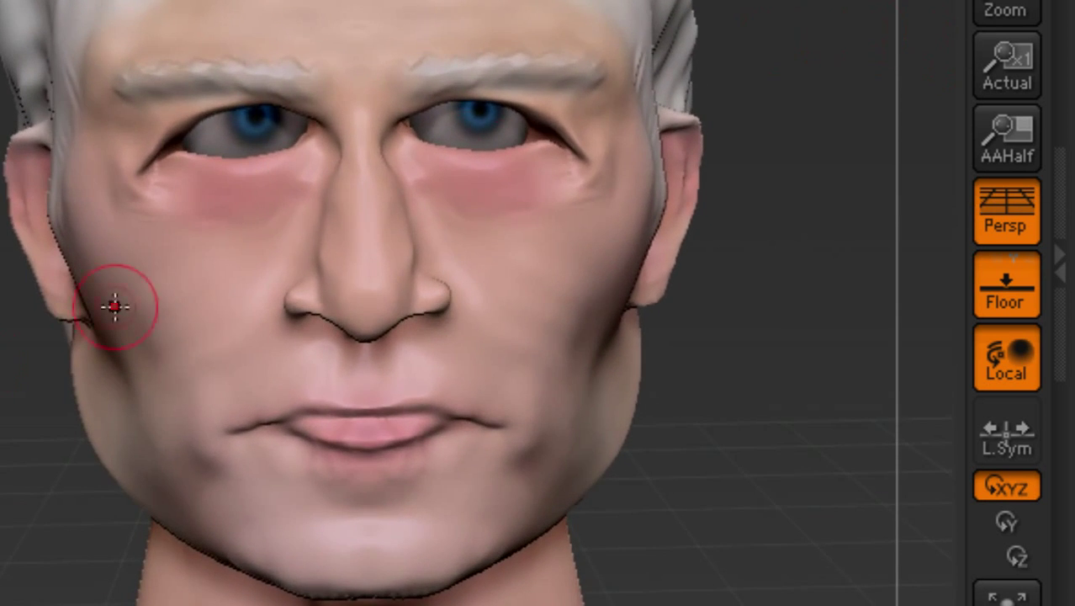